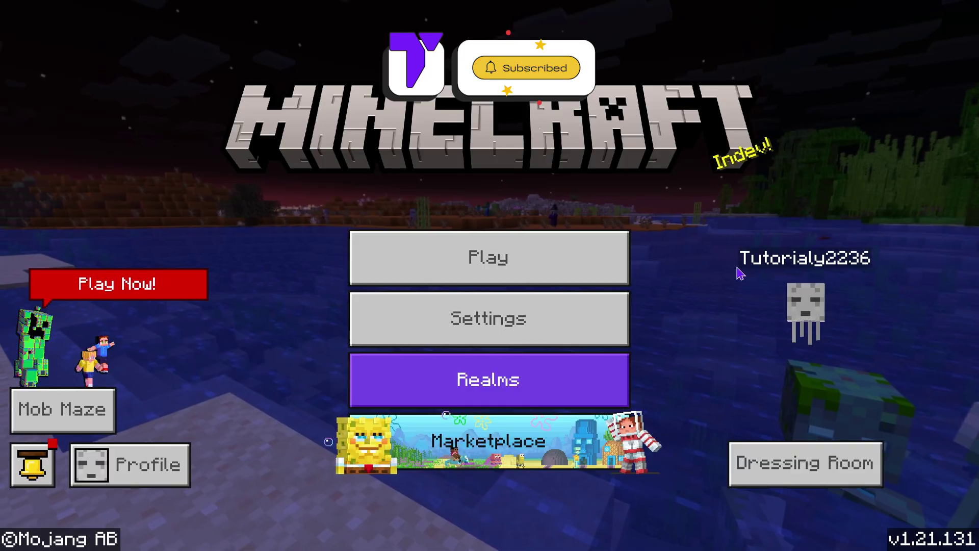
# Search the Marketplace for "actions" and open the Actions & Stuff 1.9 product page
pyautogui.click(543, 443)
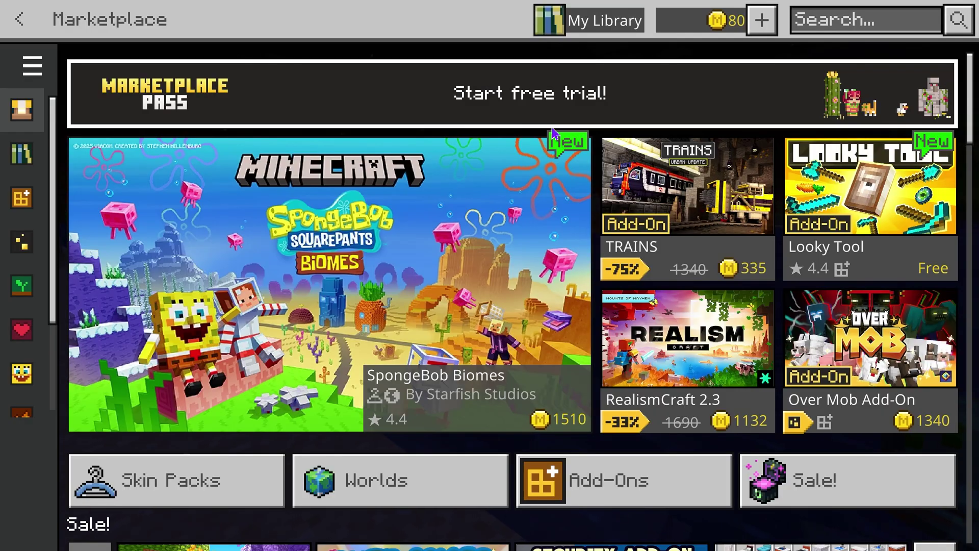
pyautogui.click(844, 19)
pyautogui.write('actions')
pyautogui.press('Return')
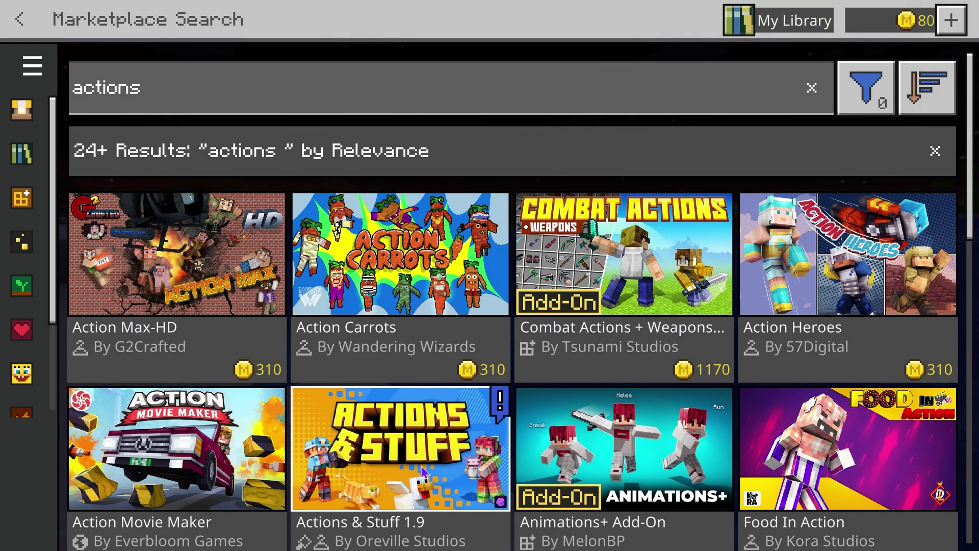
pyautogui.scroll(-2, 444, 405)
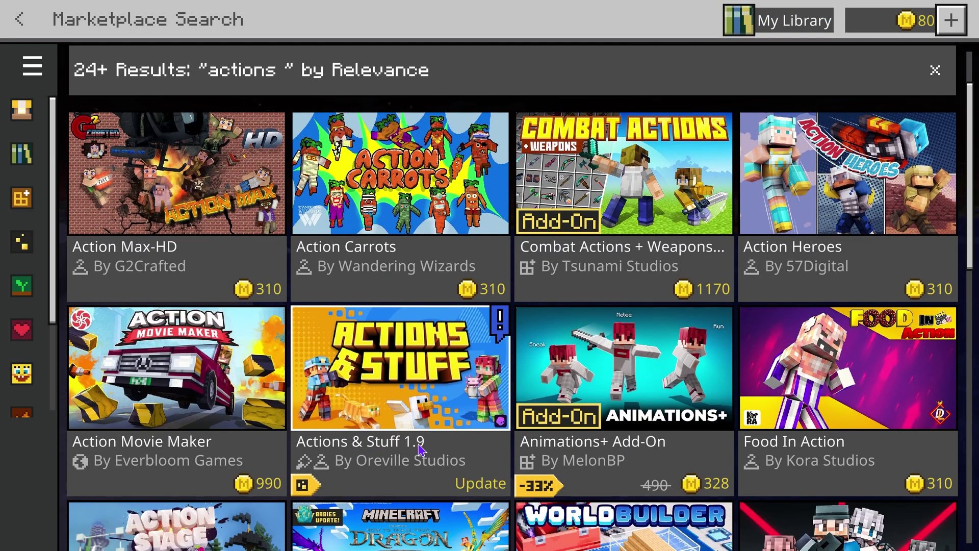
pyautogui.click(447, 408)
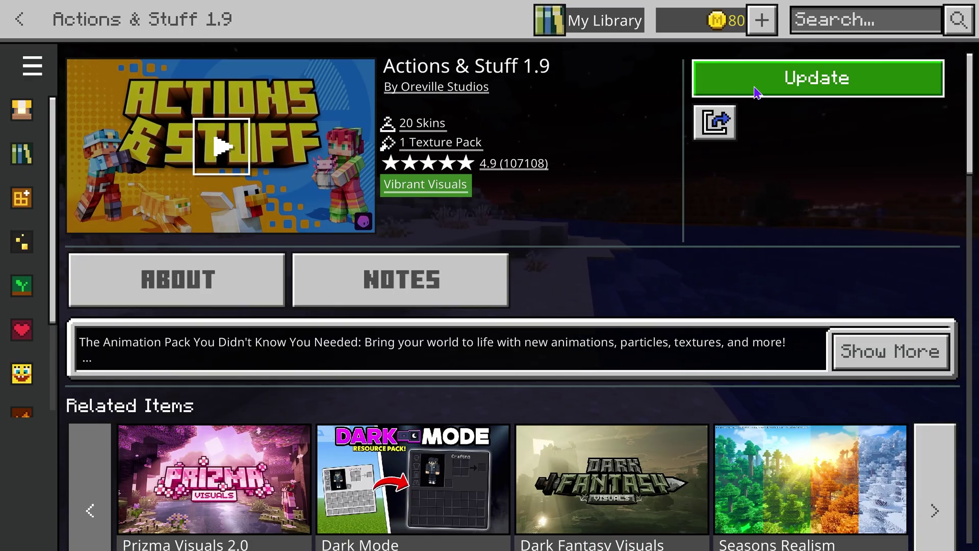
# Try to update Actions & Stuff 1.9 from its product page and return to the main menu
pyautogui.click(843, 83)
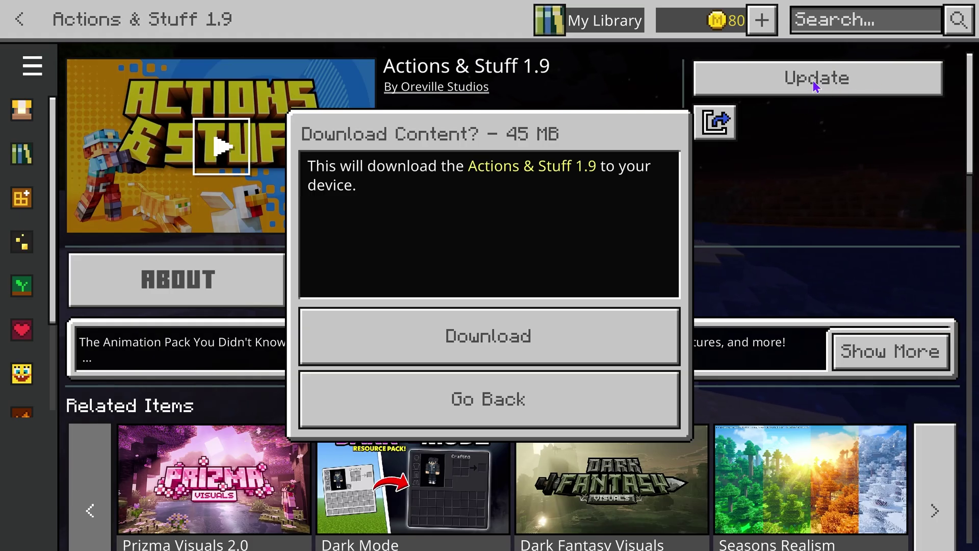
pyautogui.click(623, 335)
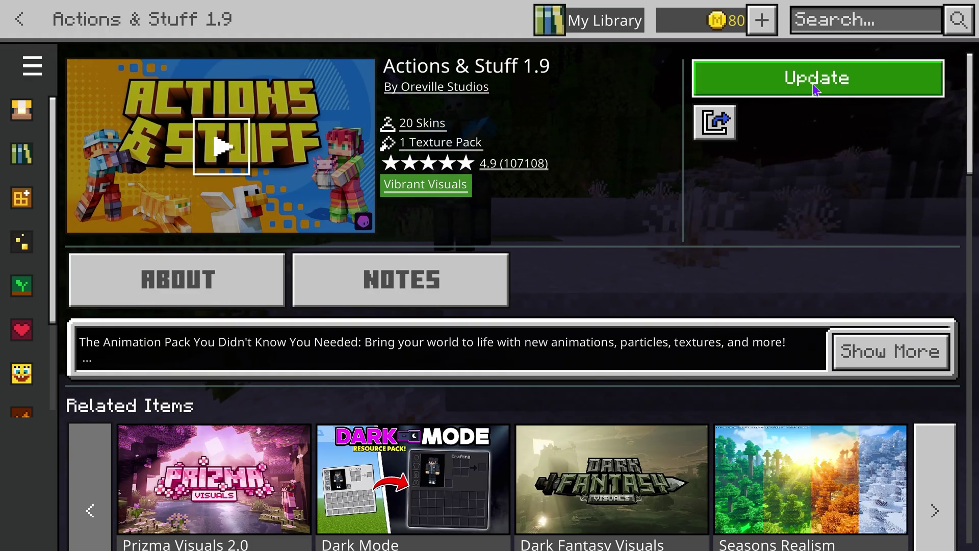
pyautogui.click(19, 19)
pyautogui.click(20, 19)
pyautogui.click(20, 19)
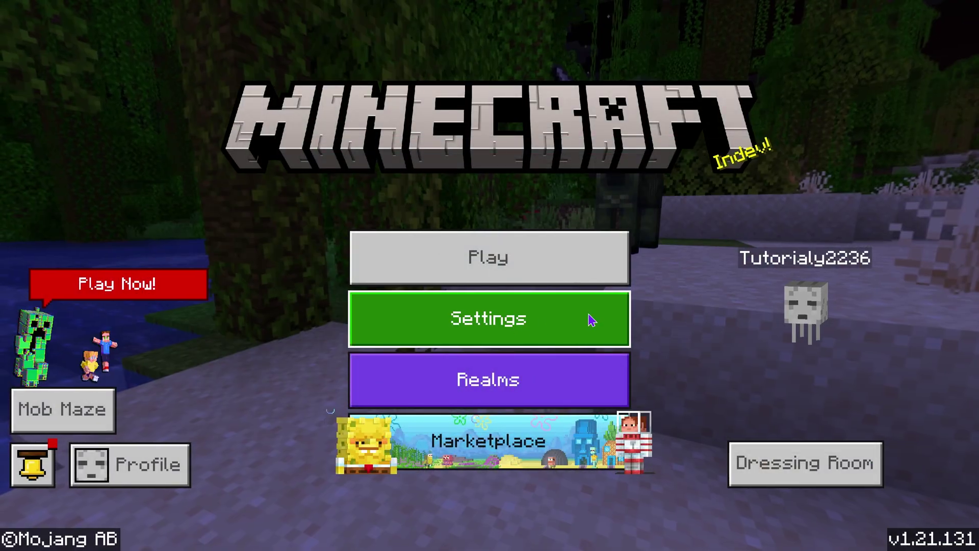
# Delete the Actions & Stuff 1.7 resource pack from the game's storage and leave the settings
pyautogui.click(588, 319)
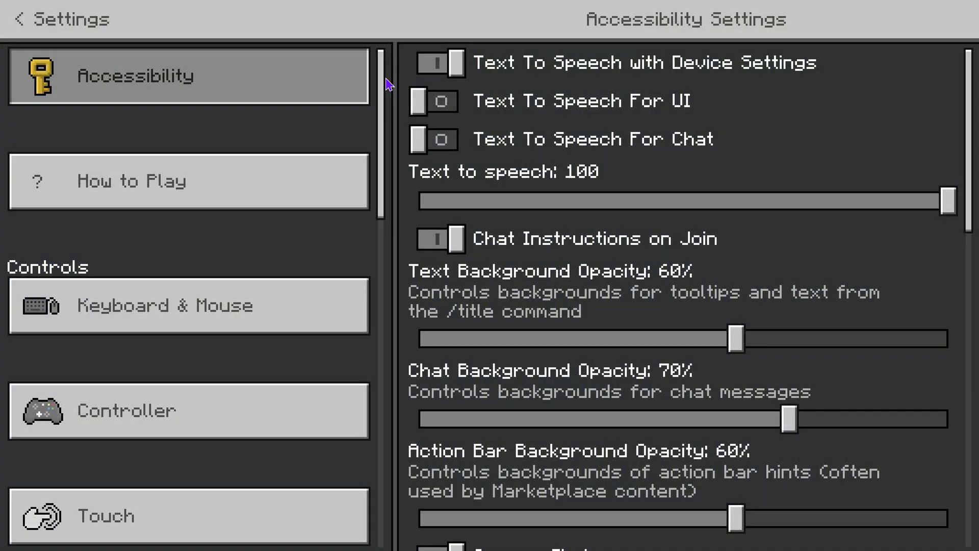
pyautogui.moveTo(386, 82); pyautogui.dragTo(382, 343)
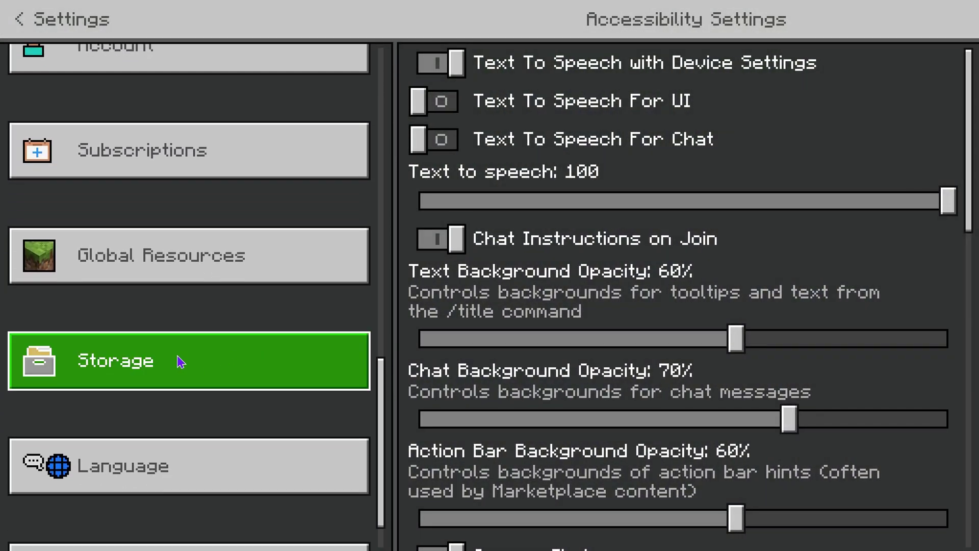
pyautogui.click(187, 357)
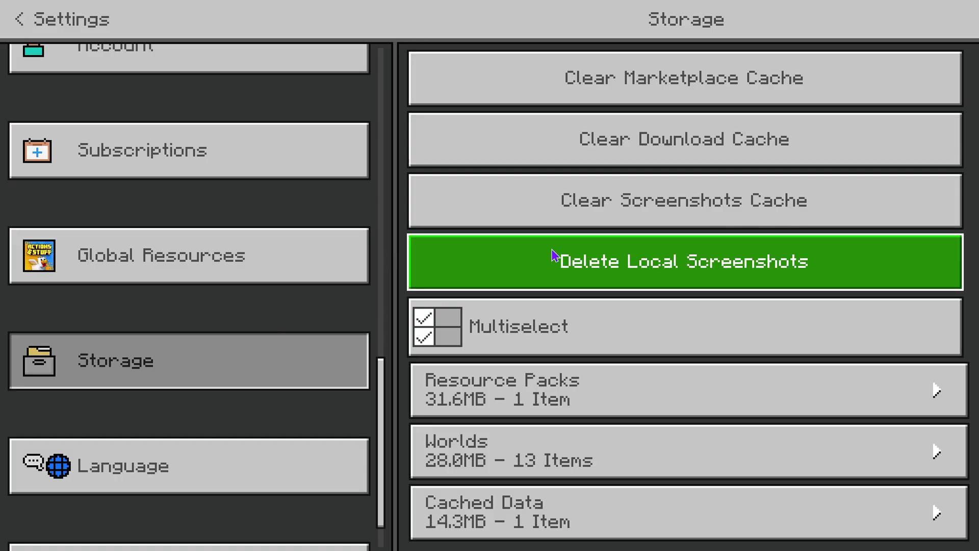
pyautogui.click(589, 391)
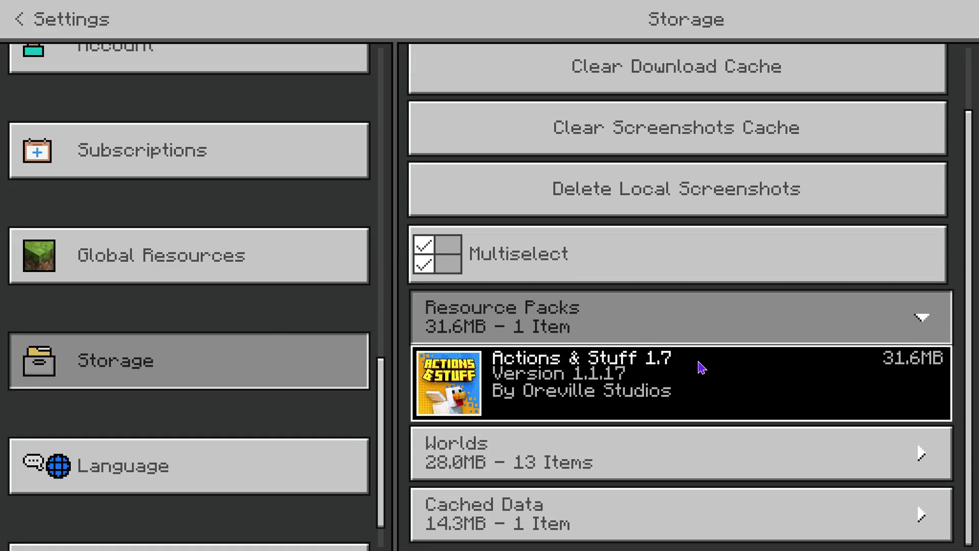
pyautogui.click(674, 370)
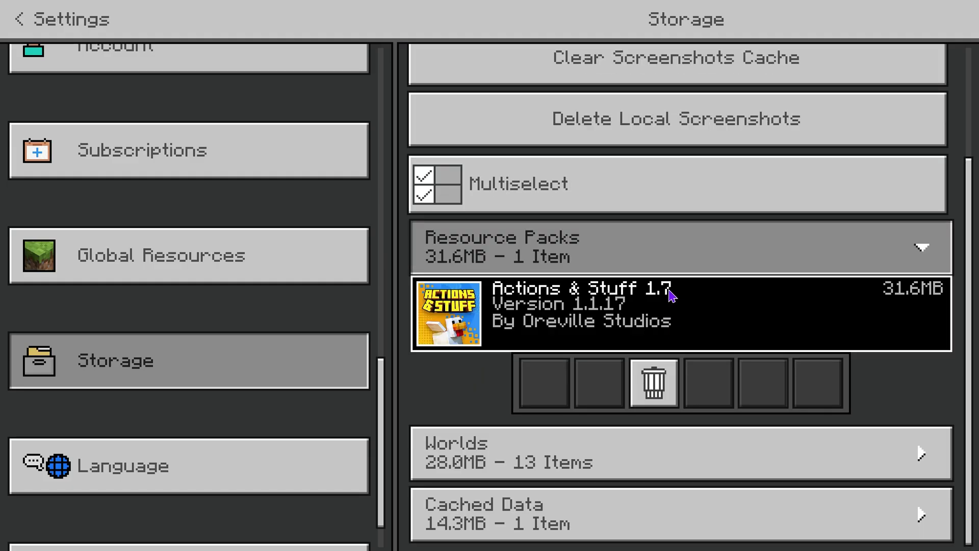
pyautogui.click(653, 382)
pyautogui.click(553, 344)
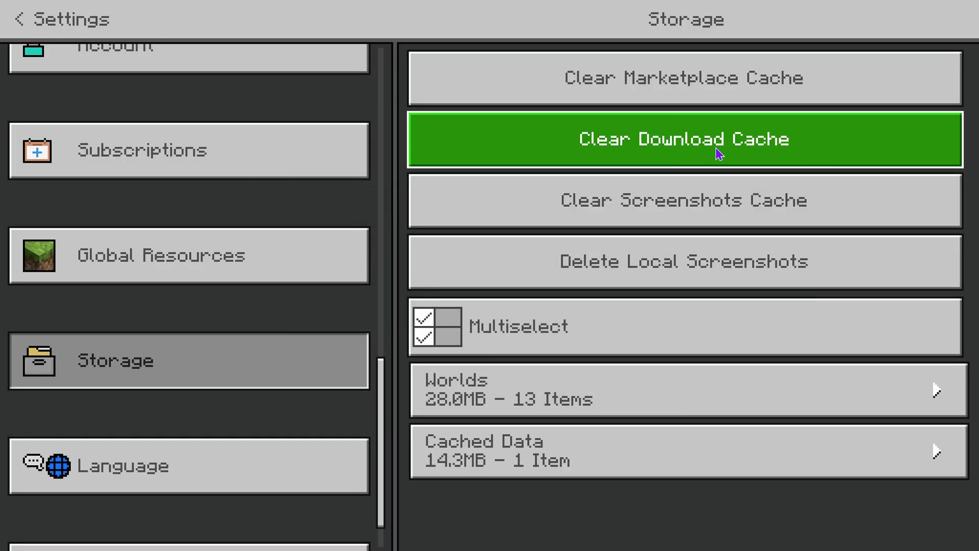
pyautogui.click(30, 23)
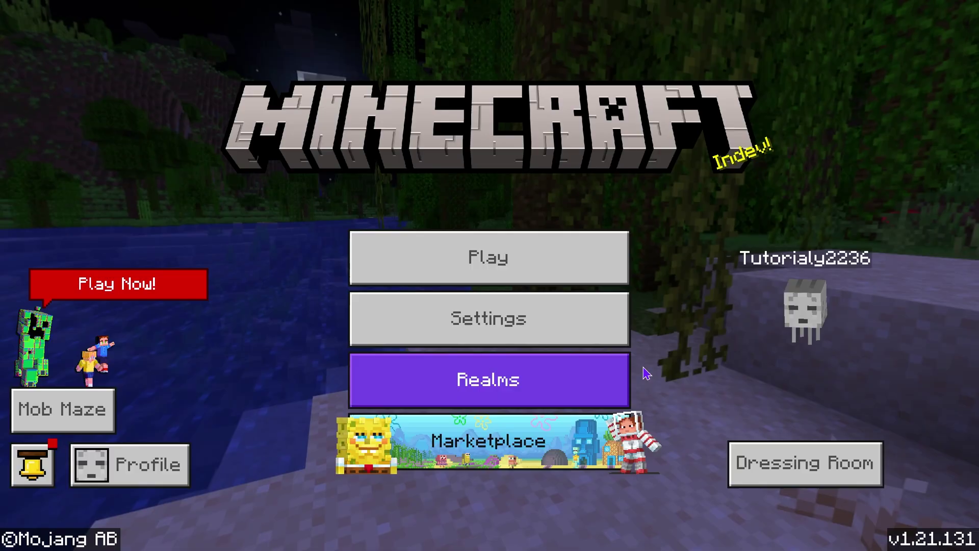
# Find Actions & Stuff 1.9 in the Marketplace by searching for "actions" and download it to the device
pyautogui.click(561, 441)
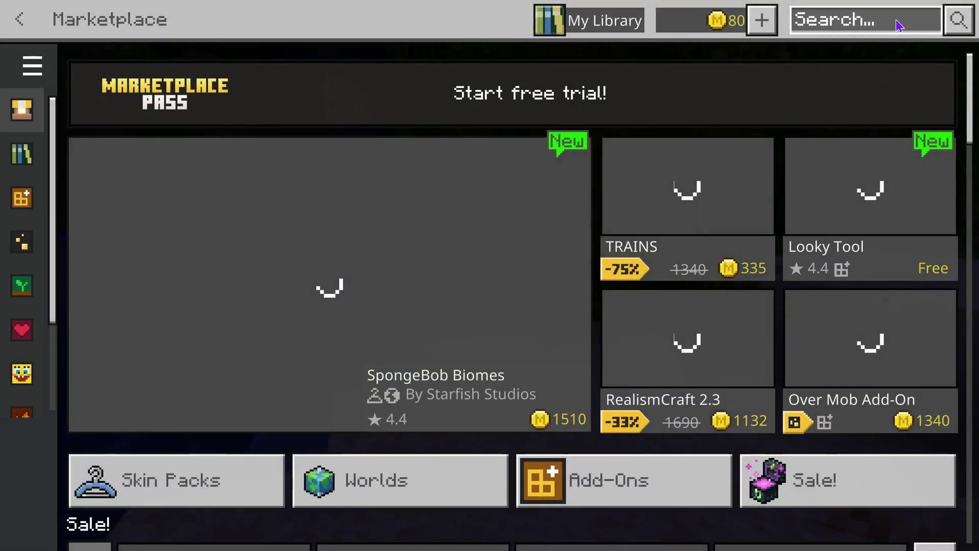
pyautogui.click(893, 22)
pyautogui.write('z')
pyautogui.press('BackSpace')
pyautogui.write('actions')
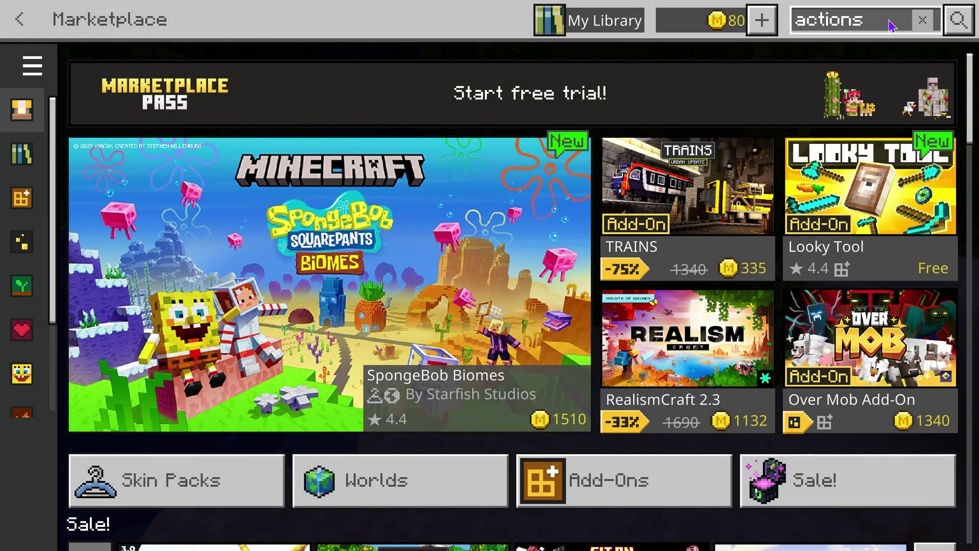
pyautogui.press('Return')
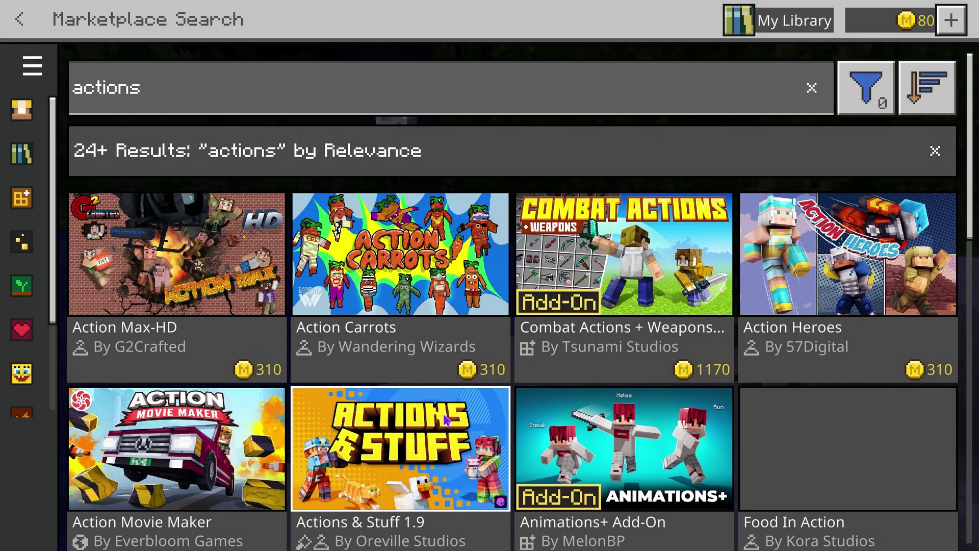
pyautogui.click(402, 449)
pyautogui.click(836, 86)
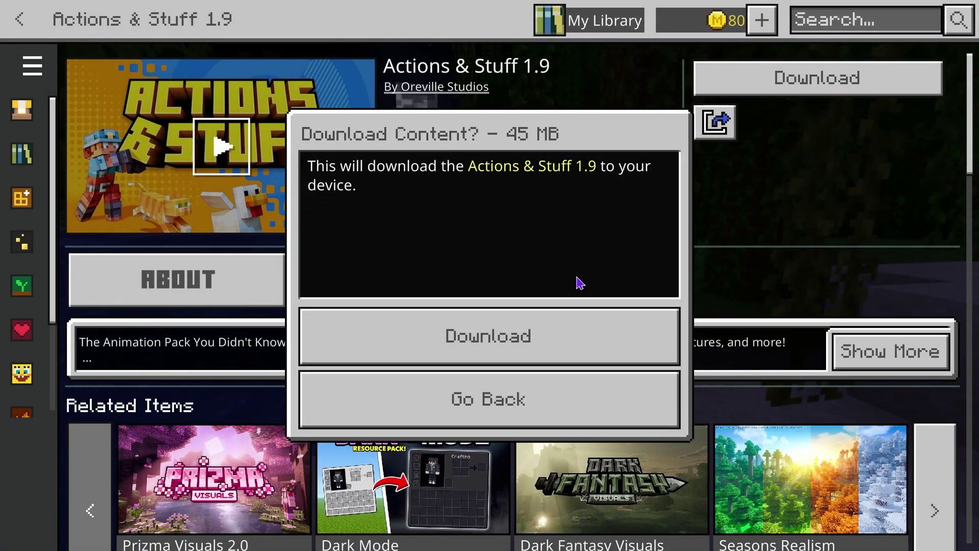
pyautogui.click(551, 334)
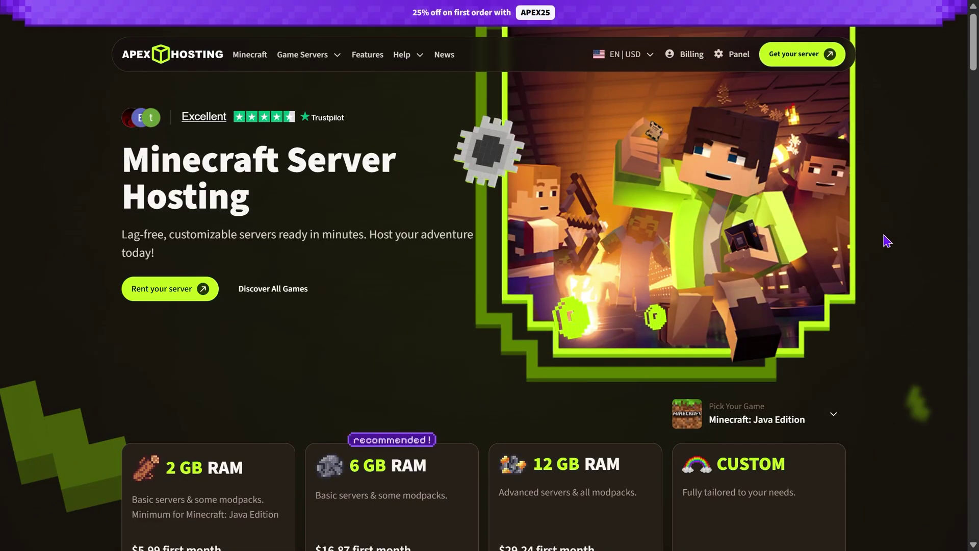
# Look through the Apex Hosting page, including its discount code and the Minecraft server plans with their prices
pyautogui.scroll(-1, 882, 240)
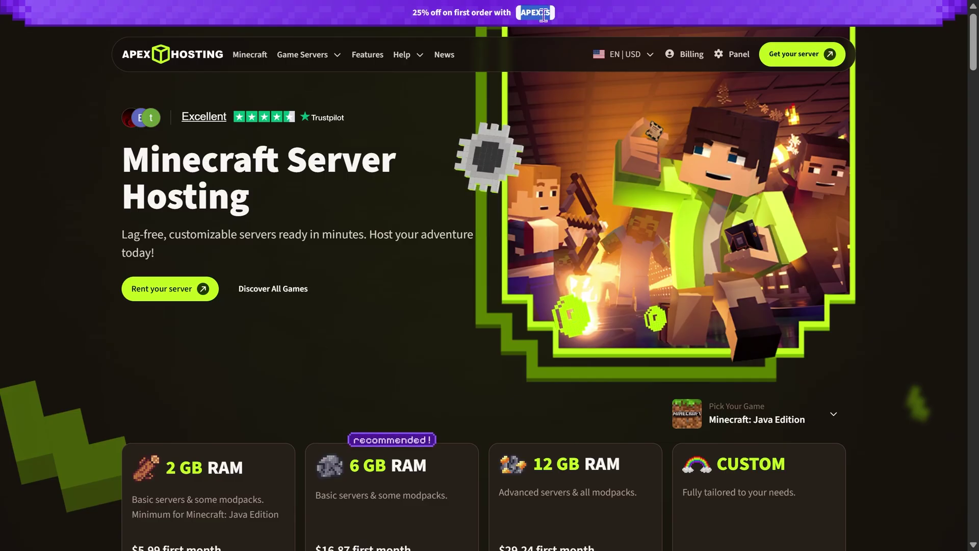
pyautogui.scroll(-11, 809, 255)
pyautogui.scroll(8, 906, 250)
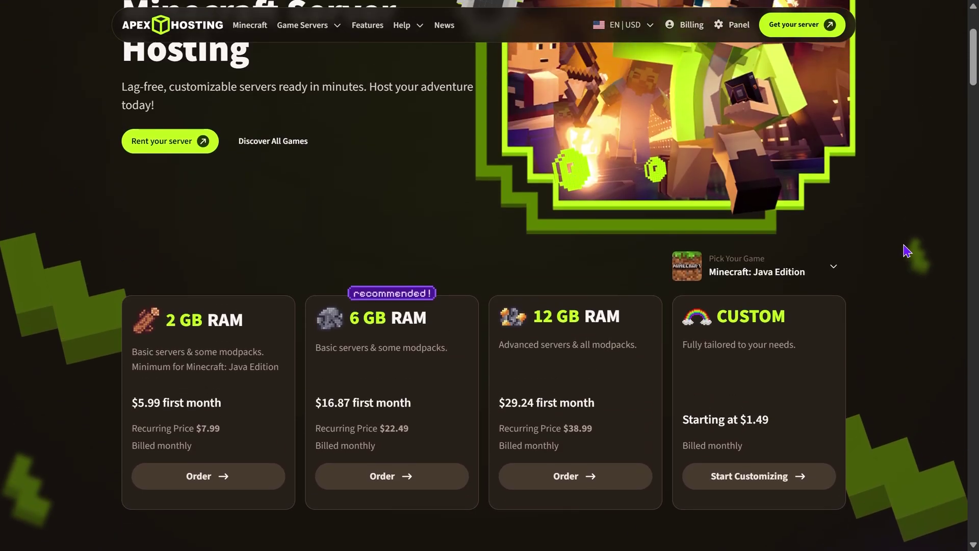
pyautogui.scroll(3, 906, 250)
pyautogui.scroll(-3, 905, 239)
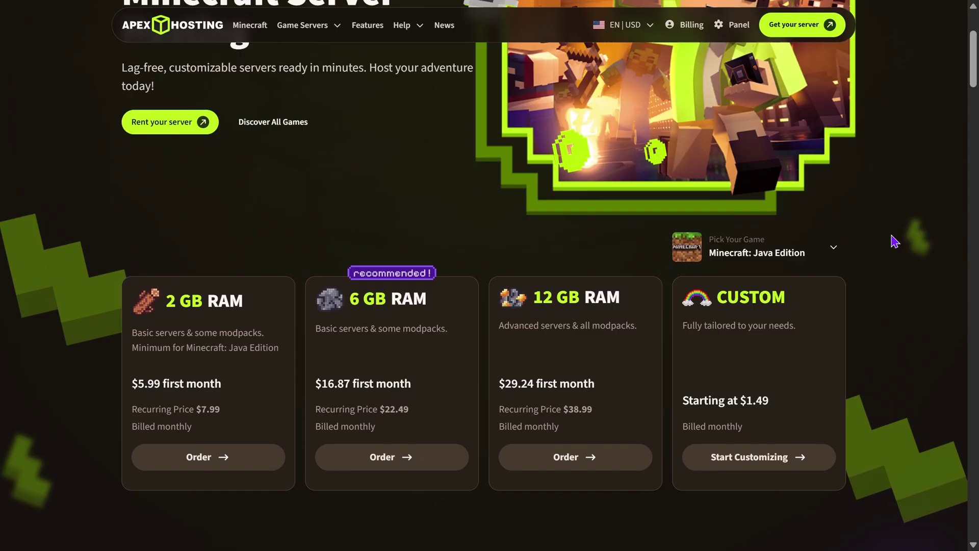
pyautogui.scroll(2, 895, 247)
pyautogui.scroll(-12, 898, 233)
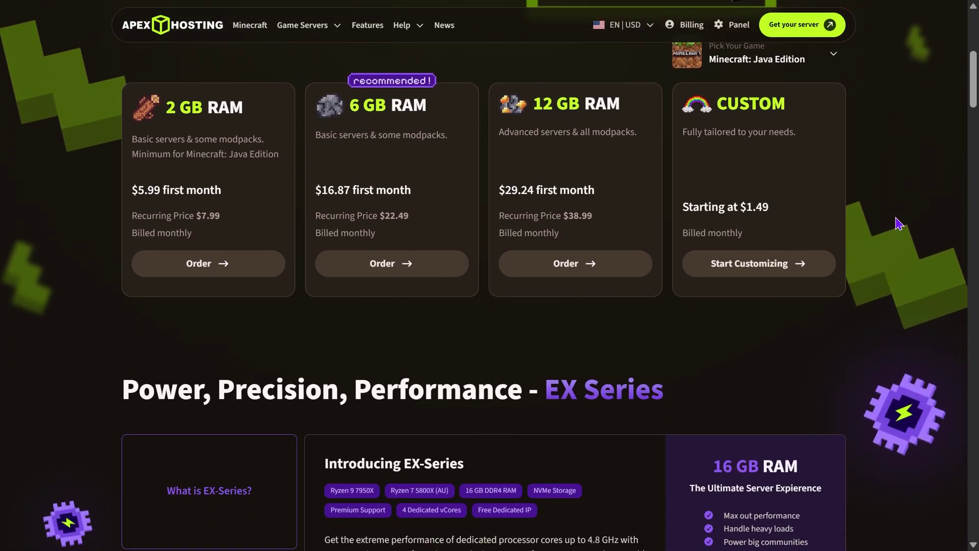
pyautogui.scroll(13, 810, 225)
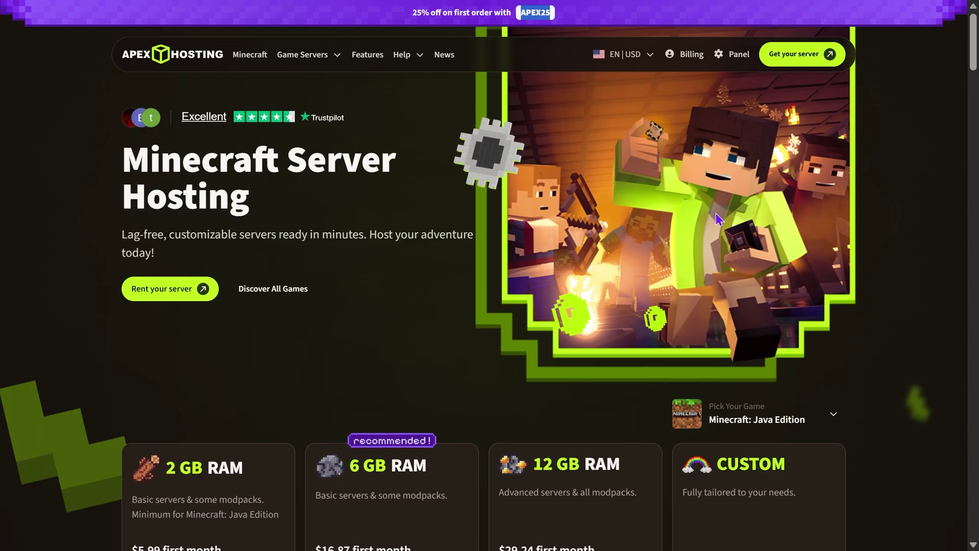
pyautogui.scroll(-6, 719, 220)
pyautogui.scroll(6, 870, 245)
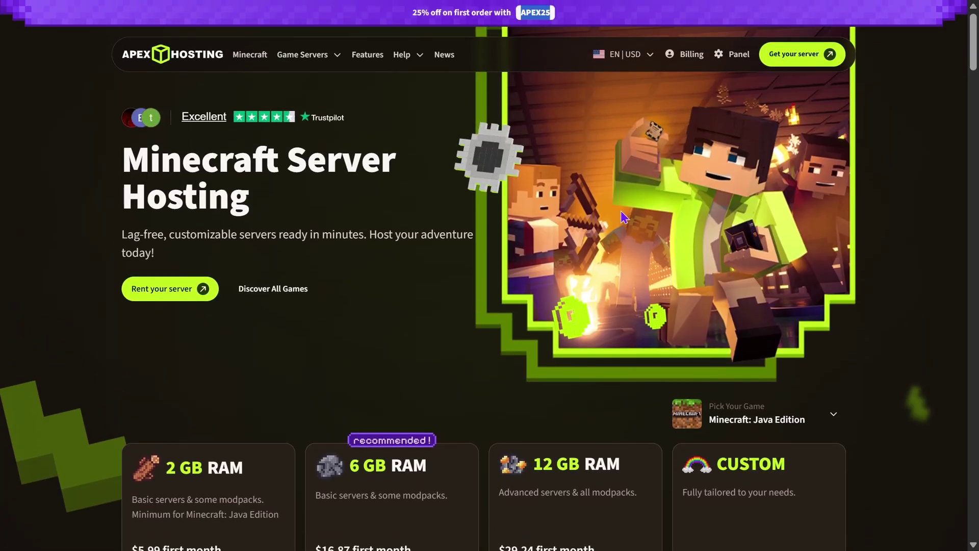
pyautogui.scroll(-7, 623, 217)
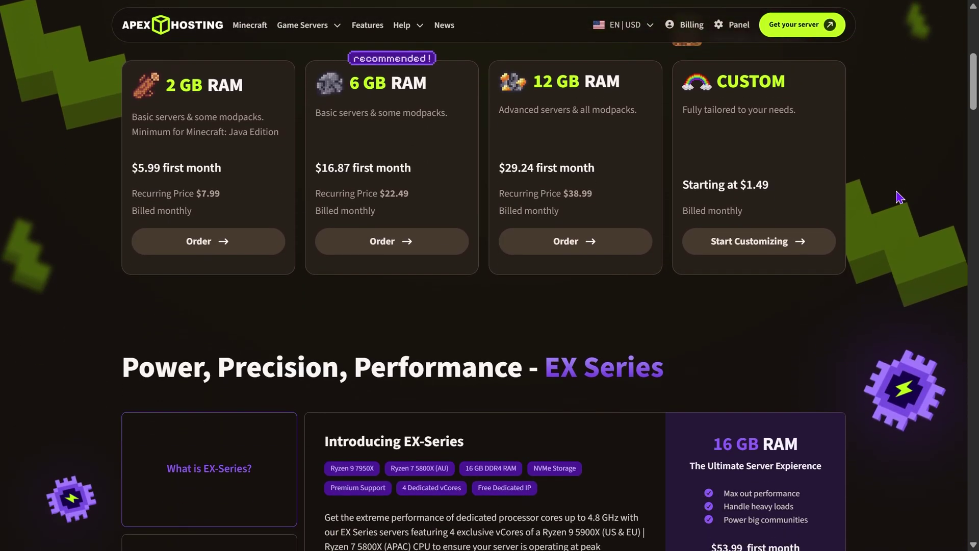
# Show the hosting plans for Minecraft: Bedrock Edition
pyautogui.scroll(3, 816, 194)
pyautogui.click(816, 194)
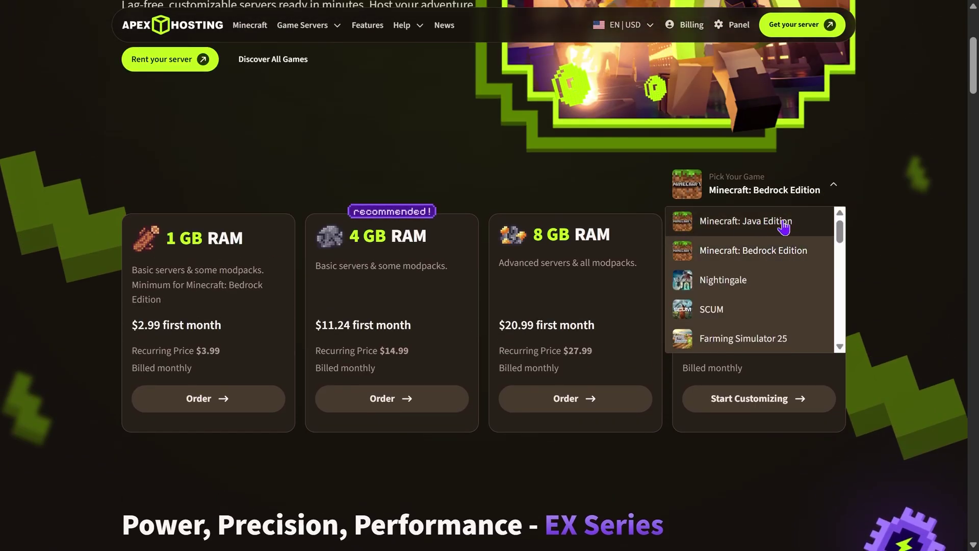
pyautogui.click(789, 255)
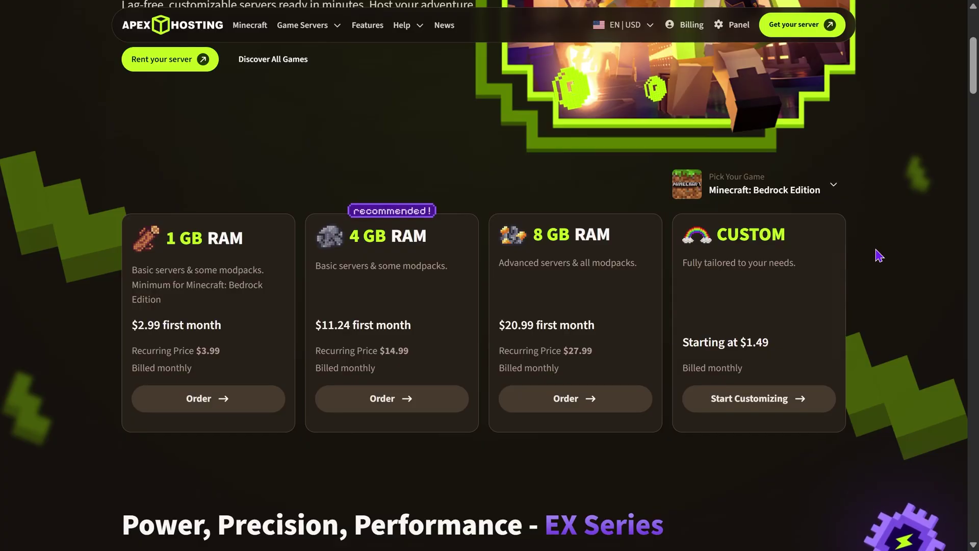
# Examine the list of available server locations on the hosting page and return to its beginning
pyautogui.scroll(-10, 621, 268)
pyautogui.moveTo(161, 169); pyautogui.dragTo(634, 258)
pyautogui.click(892, 376)
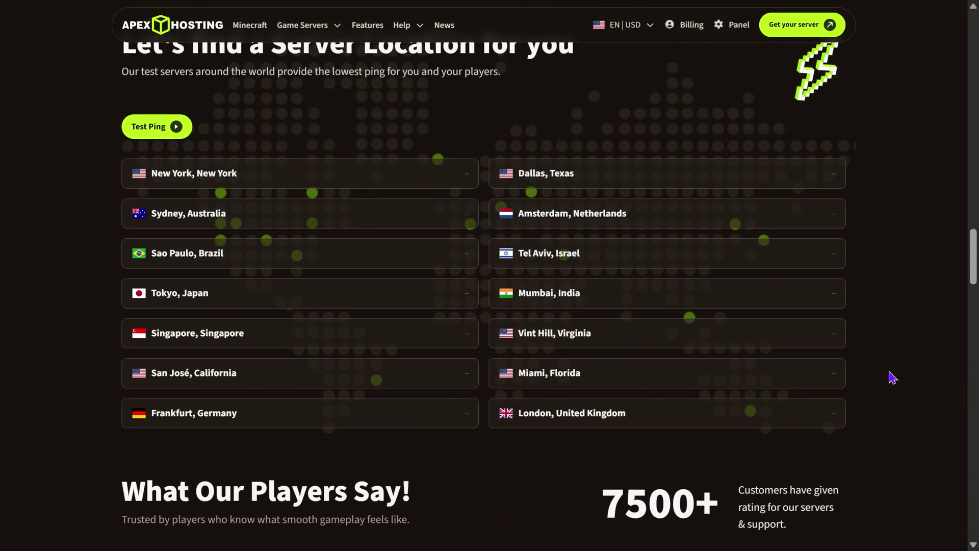
pyautogui.scroll(15, 902, 376)
pyautogui.scroll(10, 902, 375)
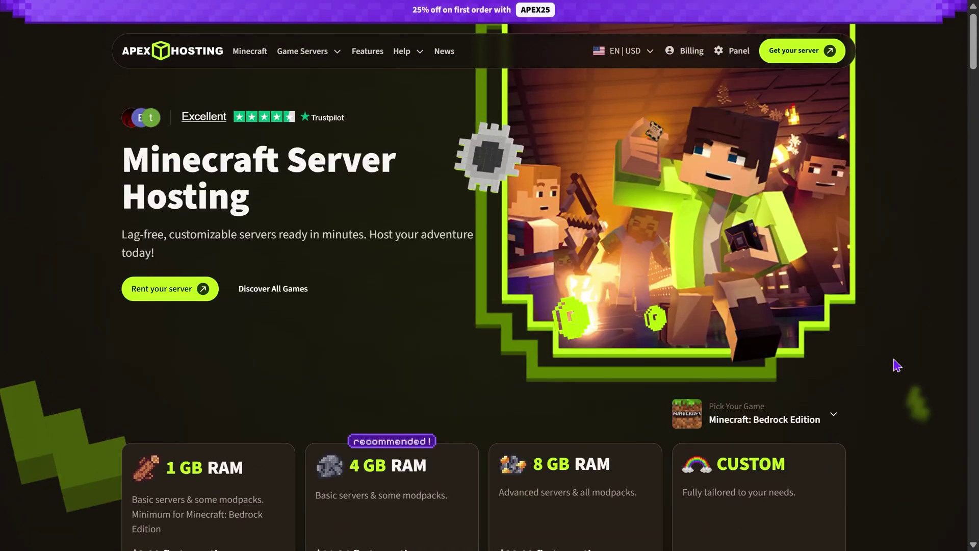
pyautogui.tripleClick(316, 155)
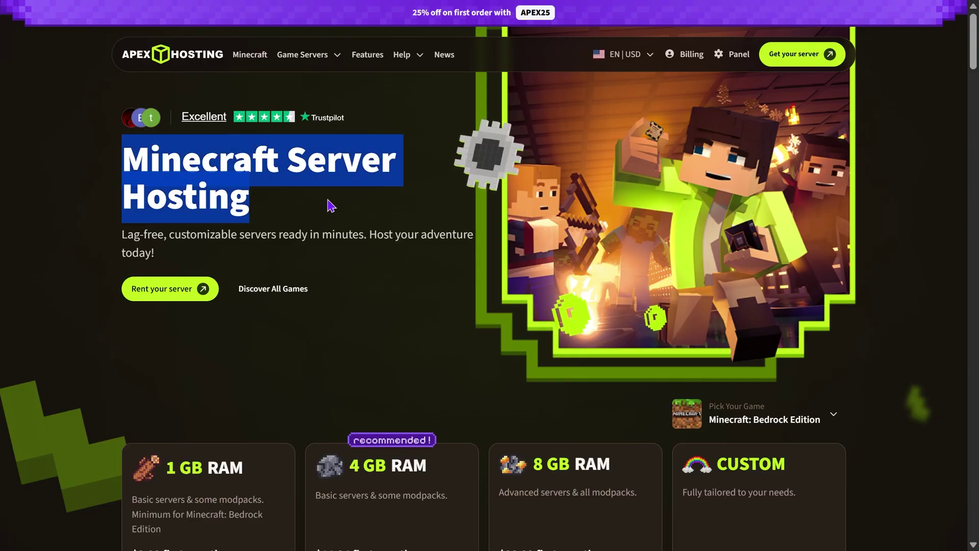
pyautogui.click(410, 189)
pyautogui.tripleClick(158, 179)
pyautogui.click(156, 200)
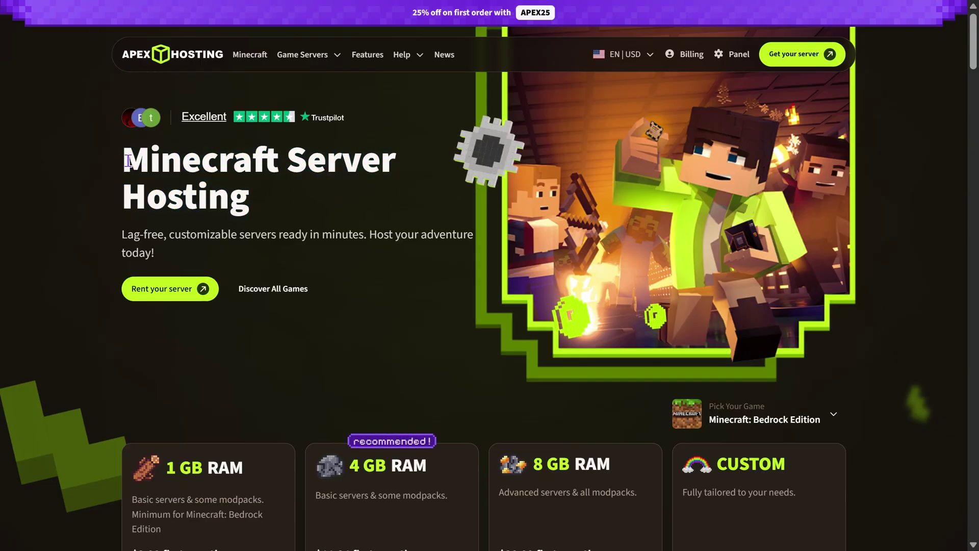
pyautogui.tripleClick(324, 206)
pyautogui.click(324, 207)
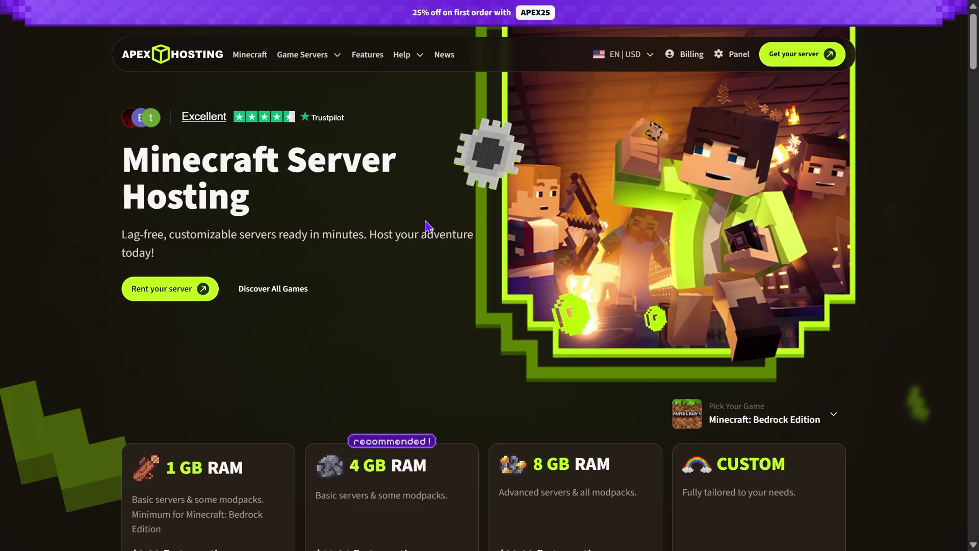
pyautogui.scroll(-5, 460, 204)
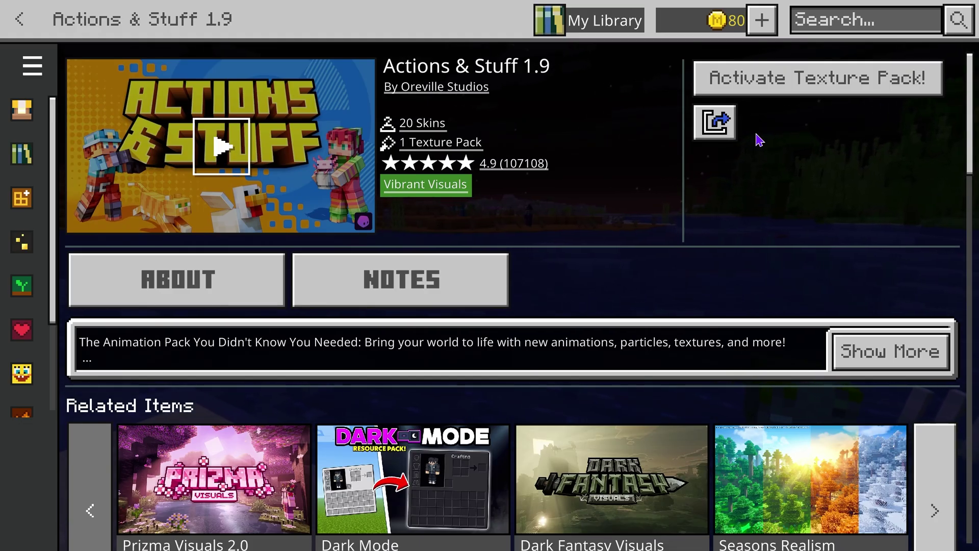
# Activate the downloaded Actions & Stuff 1.9 texture pack
pyautogui.click(831, 80)
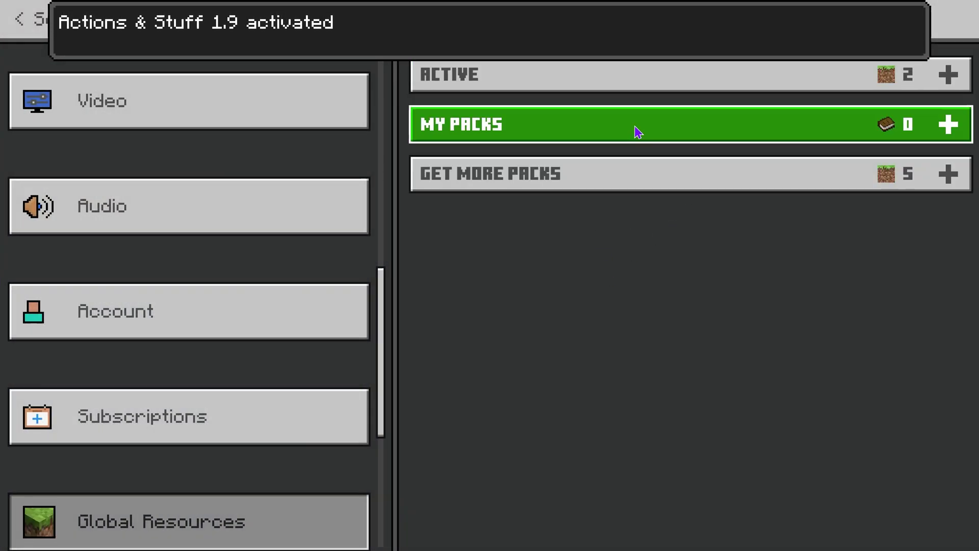
# Set the active Actions & Stuff 1.9 pack to Full Experience in its settings and return to the active packs list
pyautogui.click(645, 134)
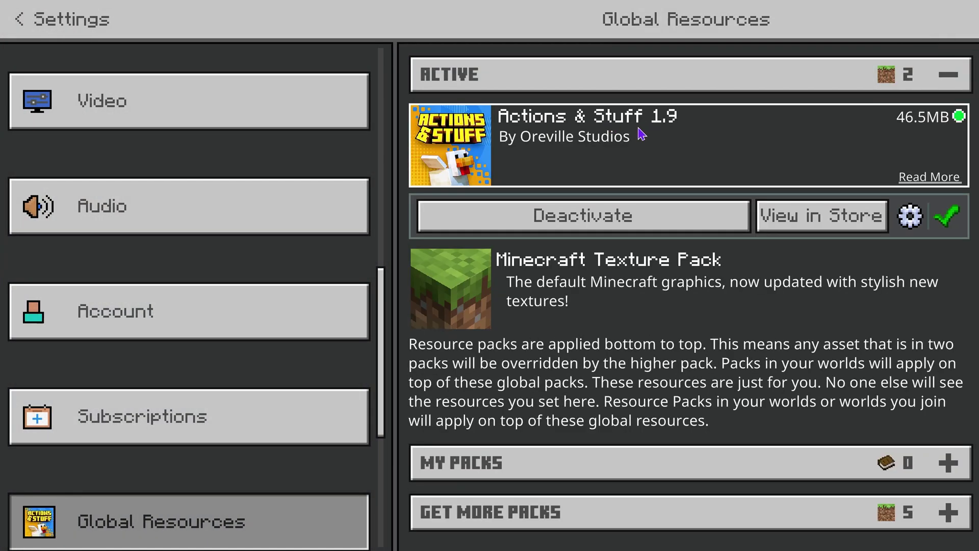
pyautogui.click(655, 139)
pyautogui.click(638, 118)
pyautogui.click(913, 216)
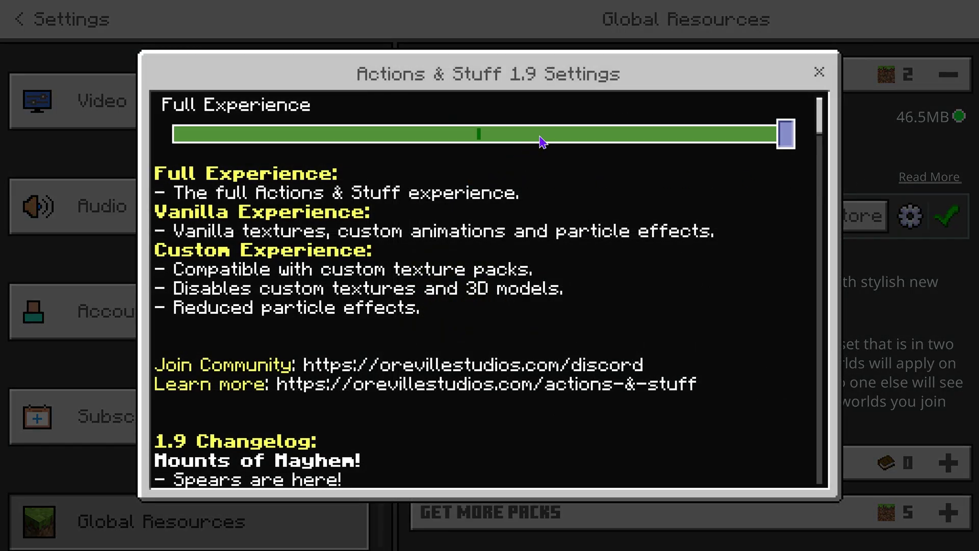
pyautogui.moveTo(796, 133); pyautogui.dragTo(841, 138)
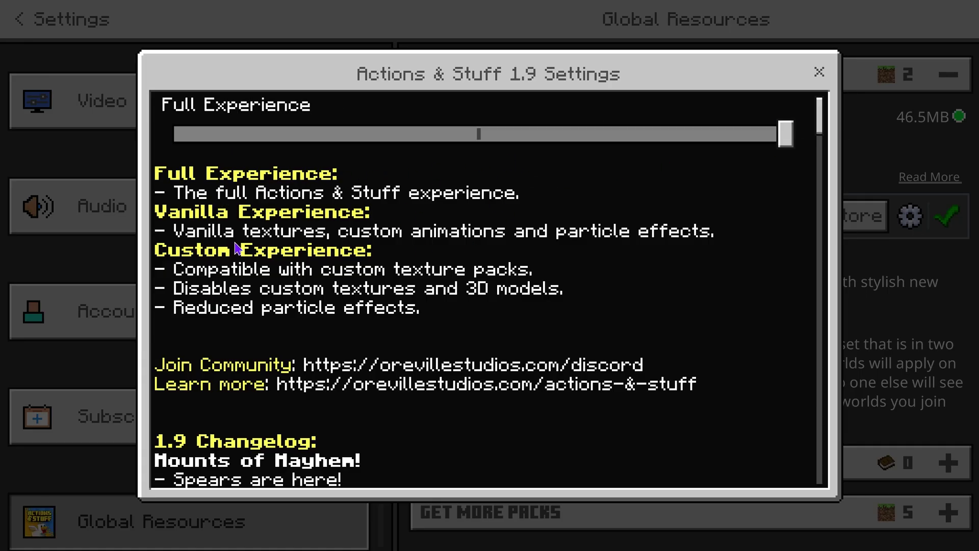
pyautogui.click(817, 73)
pyautogui.click(552, 75)
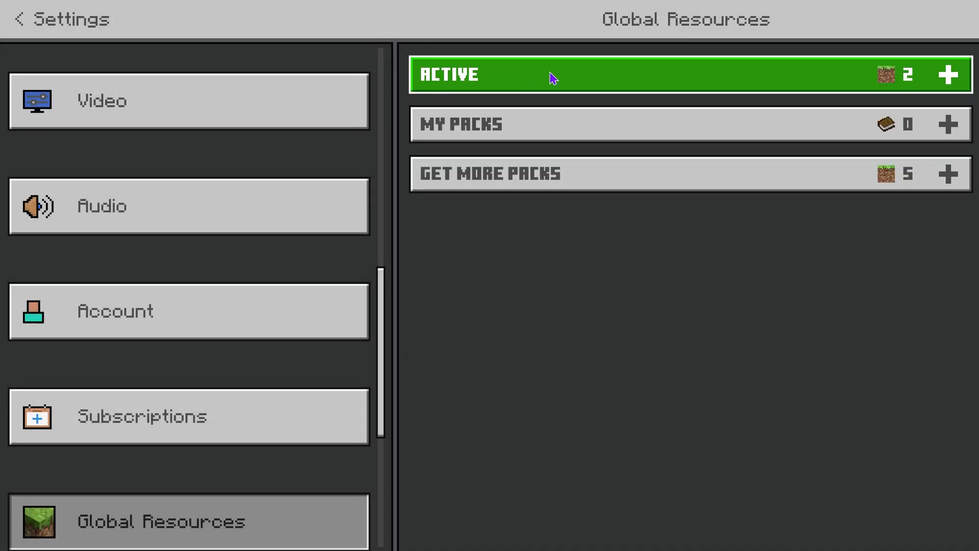
pyautogui.click(591, 83)
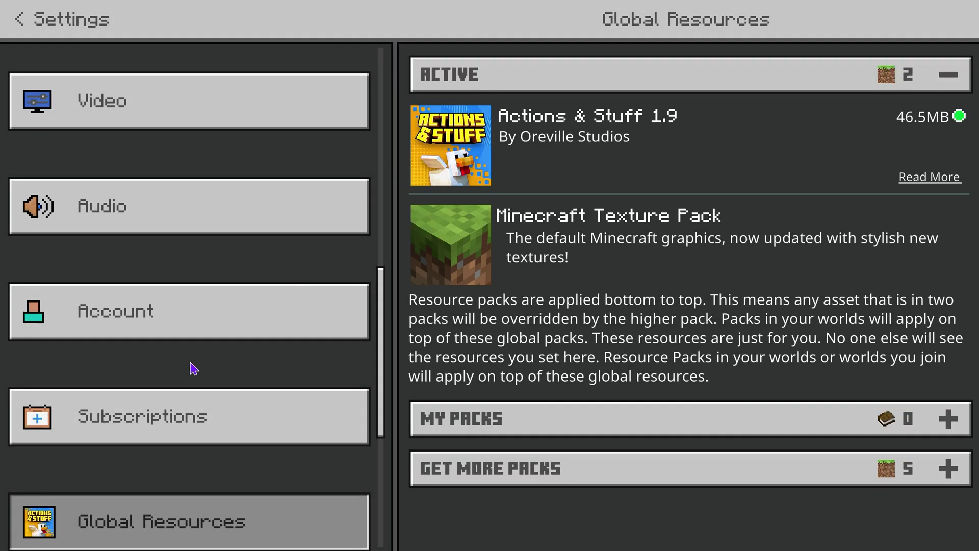
# Leave the settings, check the active resource packs of the survival world My World, and return to the worlds list
pyautogui.scroll(-2, 198, 352)
pyautogui.scroll(1, 153, 255)
pyautogui.click(14, 19)
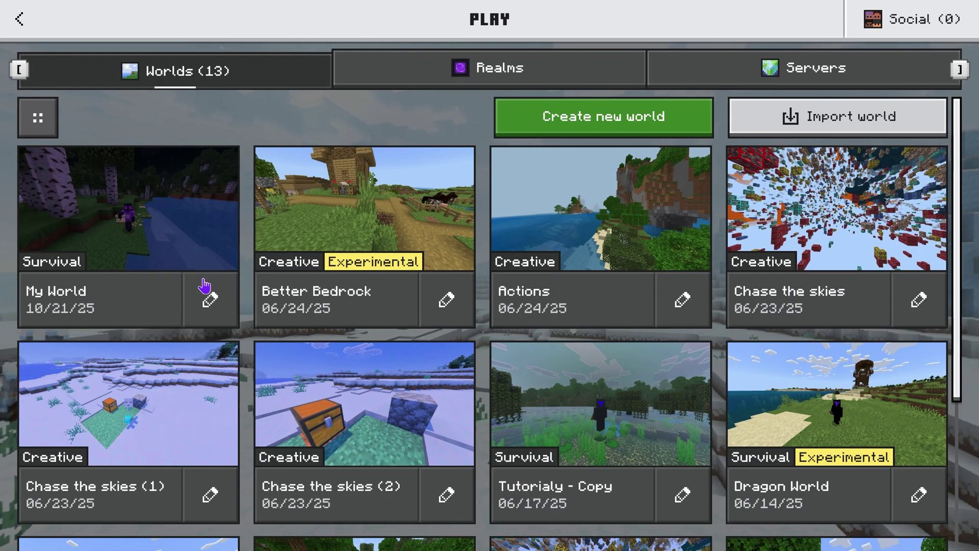
pyautogui.click(208, 301)
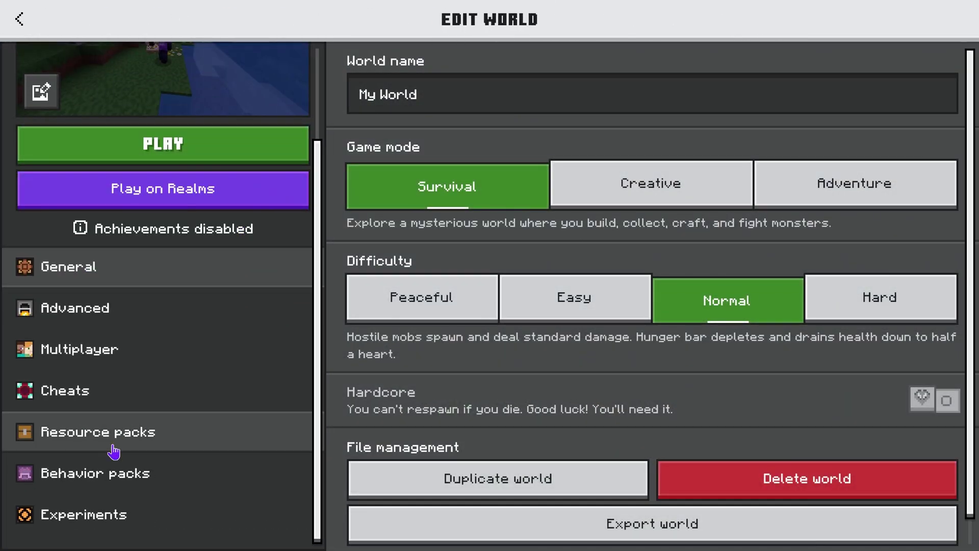
pyautogui.click(148, 432)
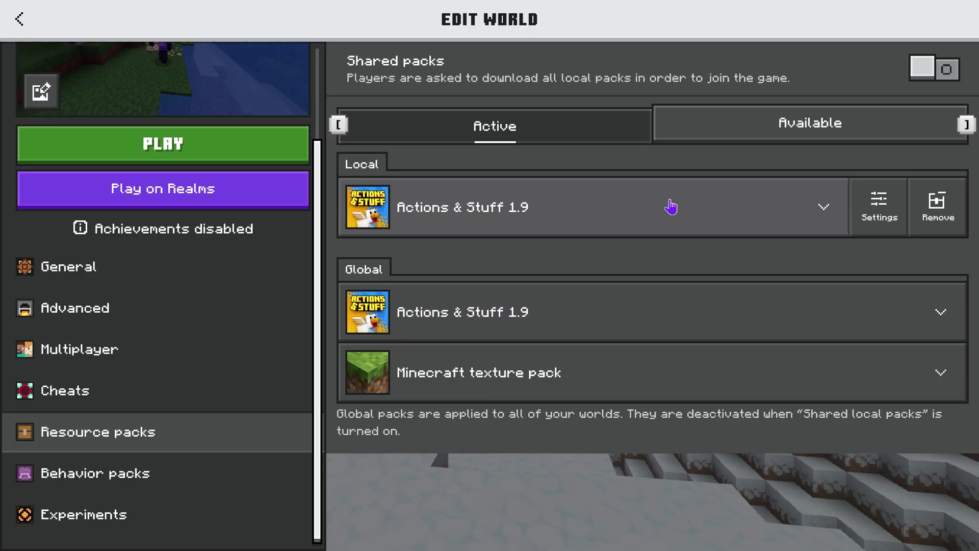
pyautogui.click(529, 313)
pyautogui.press('Escape')
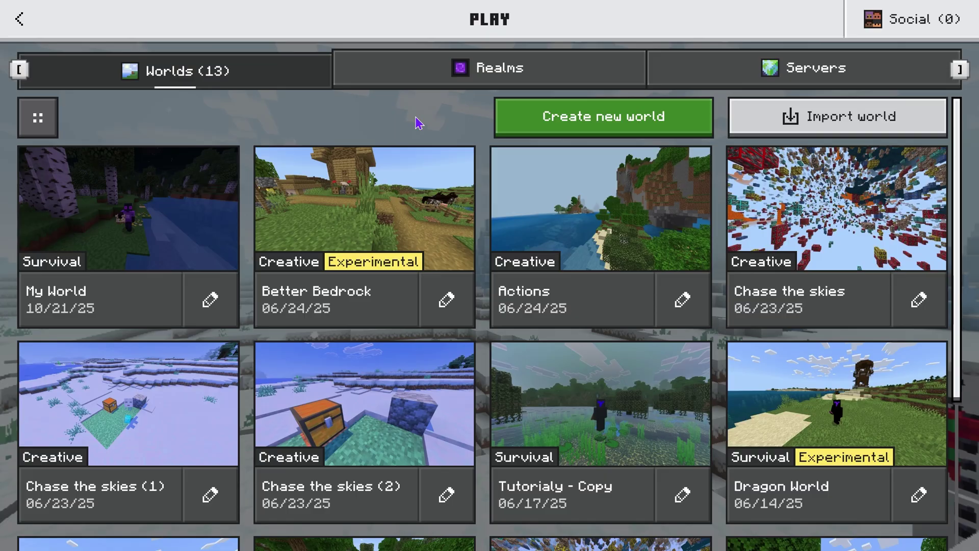
# Start setting up a new world and check Actions & Stuff 1.9 among its active global resource packs
pyautogui.click(662, 124)
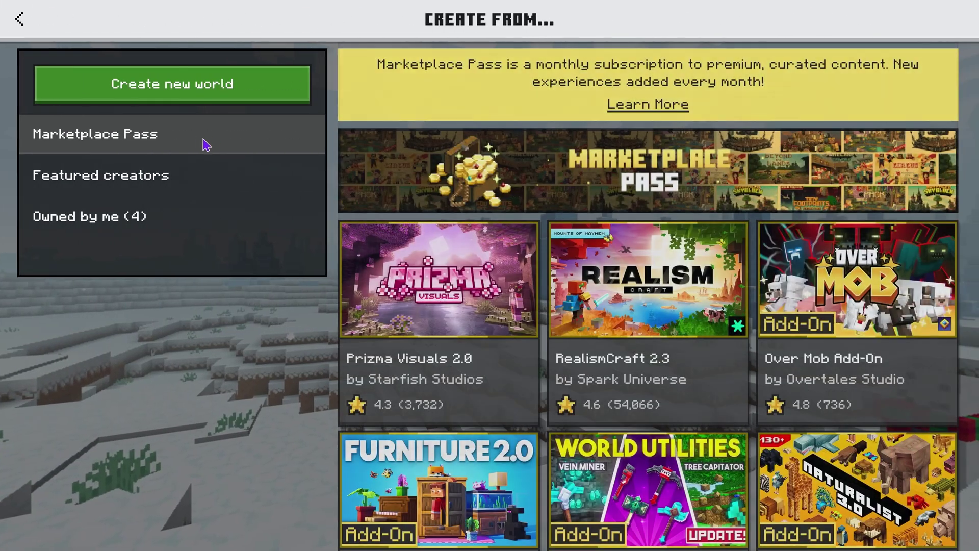
pyautogui.click(220, 97)
pyautogui.scroll(-2, 209, 133)
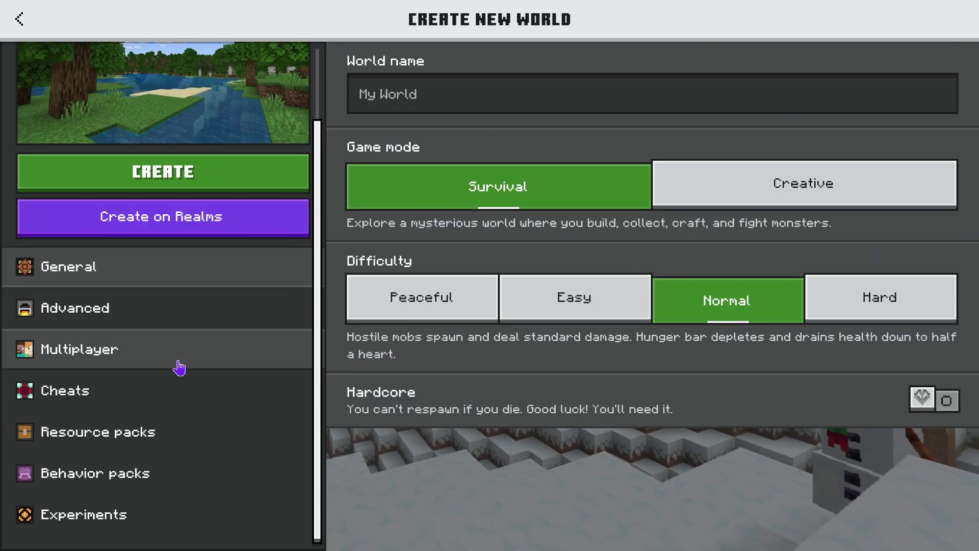
pyautogui.click(131, 437)
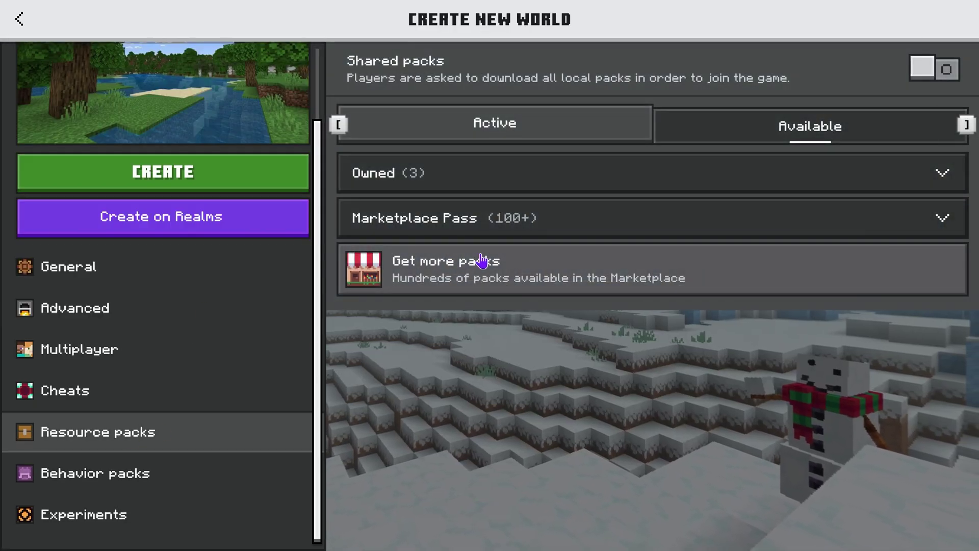
pyautogui.click(507, 127)
pyautogui.click(459, 319)
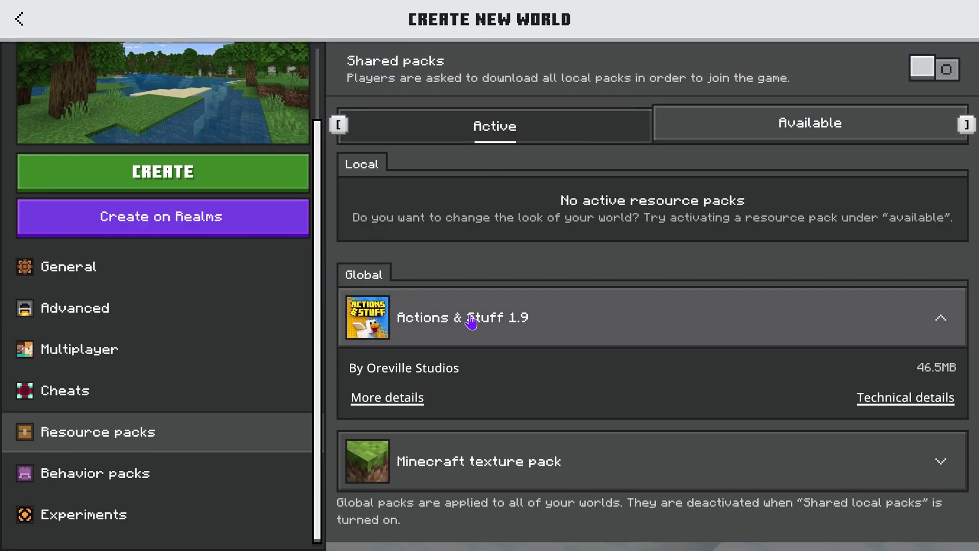
pyautogui.click(755, 314)
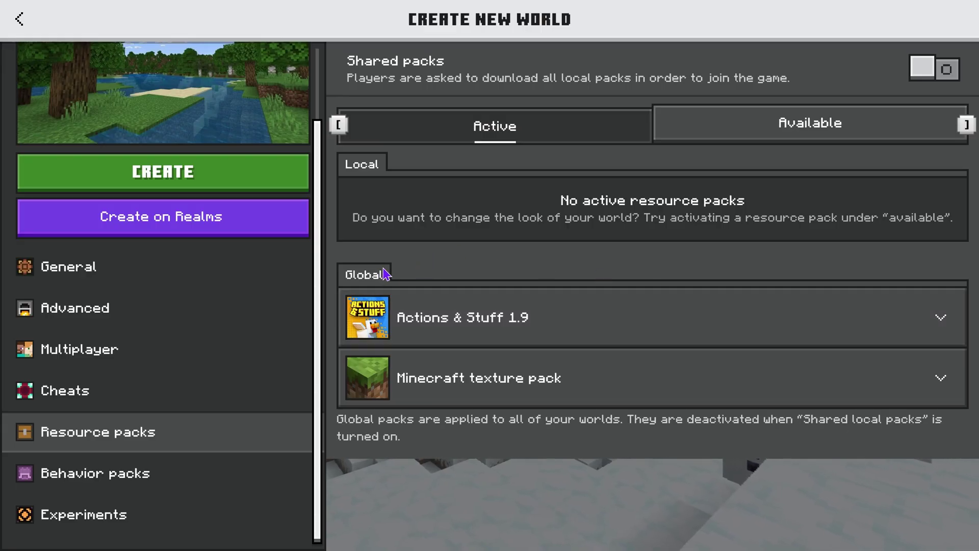
pyautogui.click(569, 324)
pyautogui.click(579, 331)
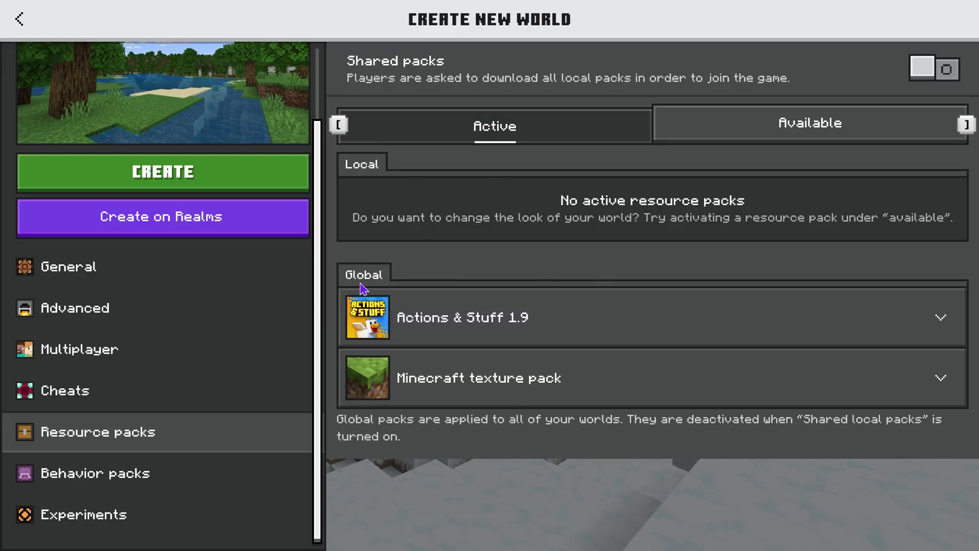
# Create the new survival world at Normal difficulty and walk forward in it to view the textures
pyautogui.click(247, 169)
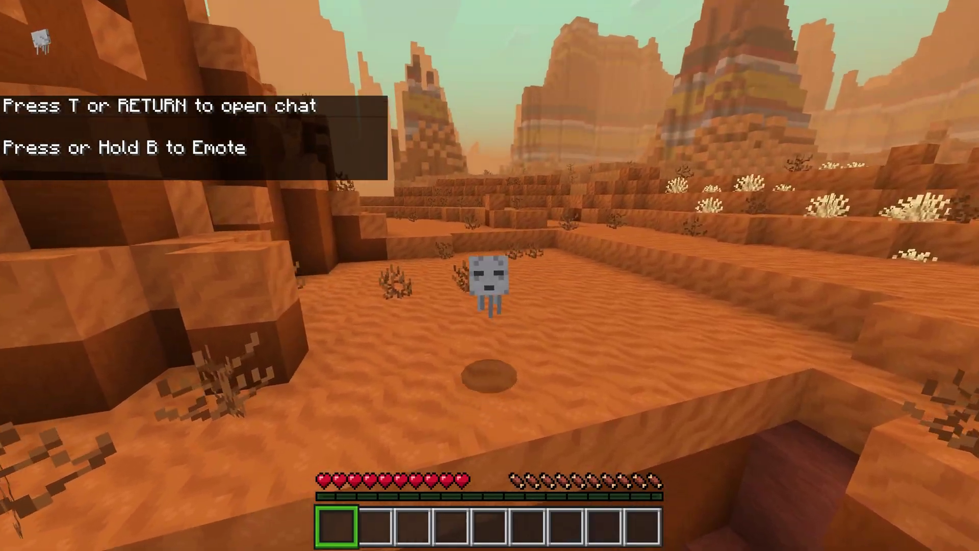
pyautogui.press('w')
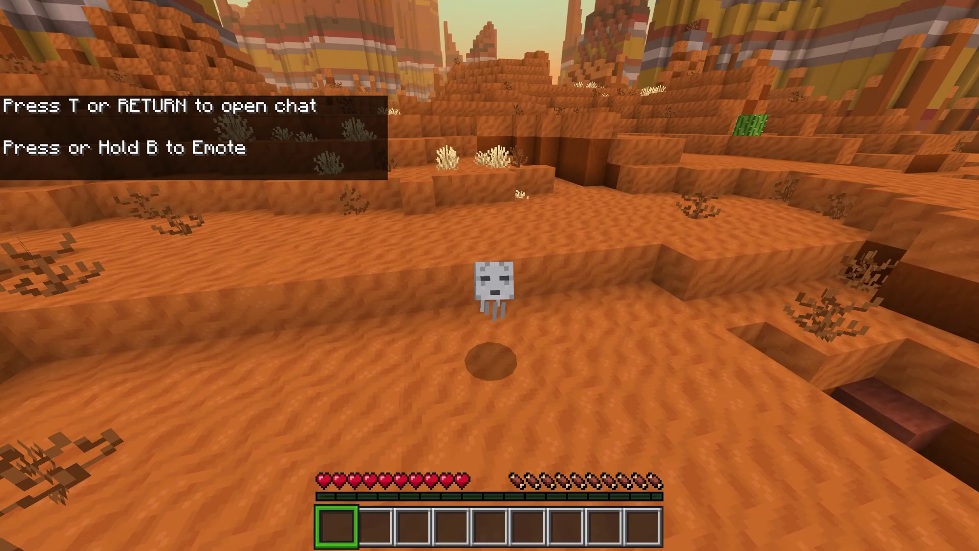